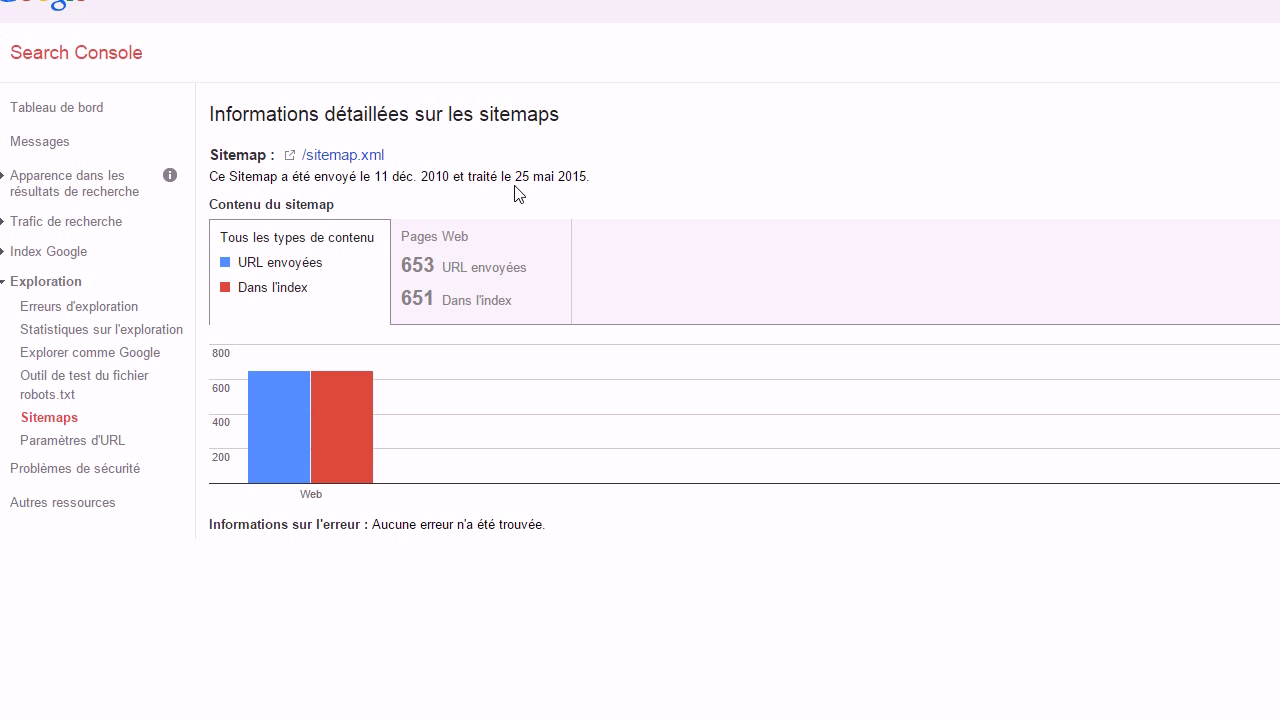
right_click(338, 160)
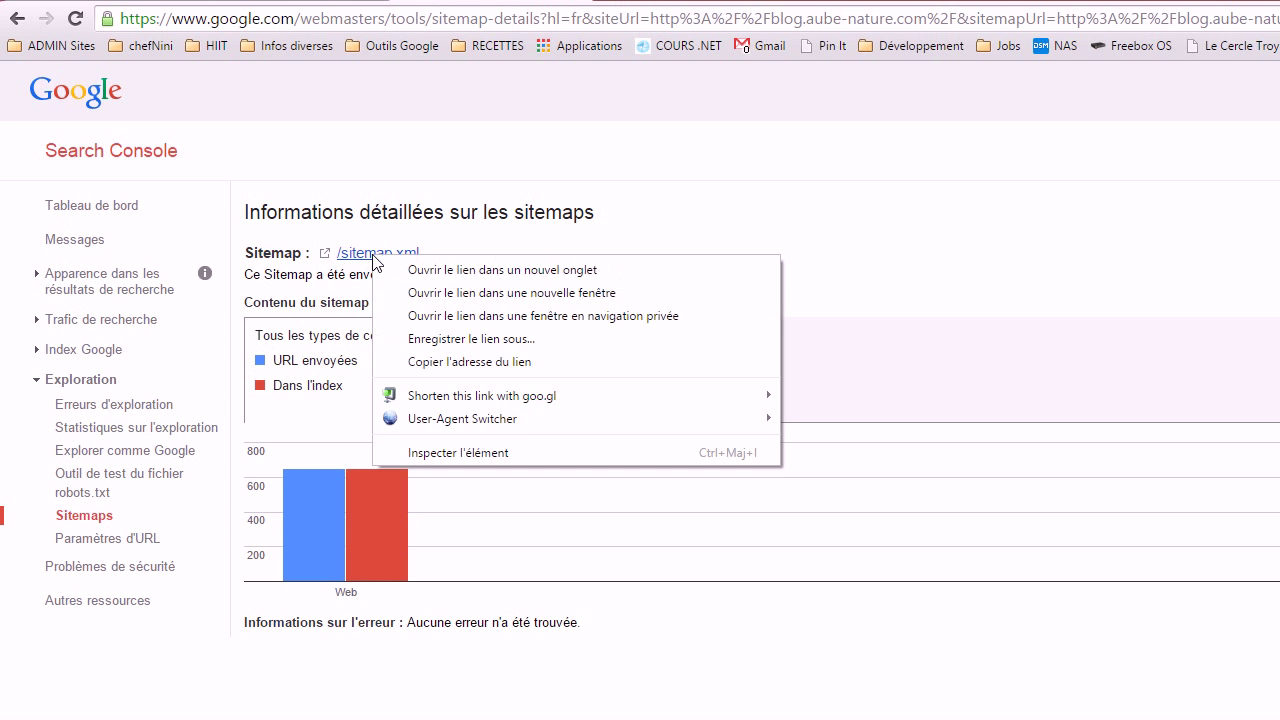
click(455, 362)
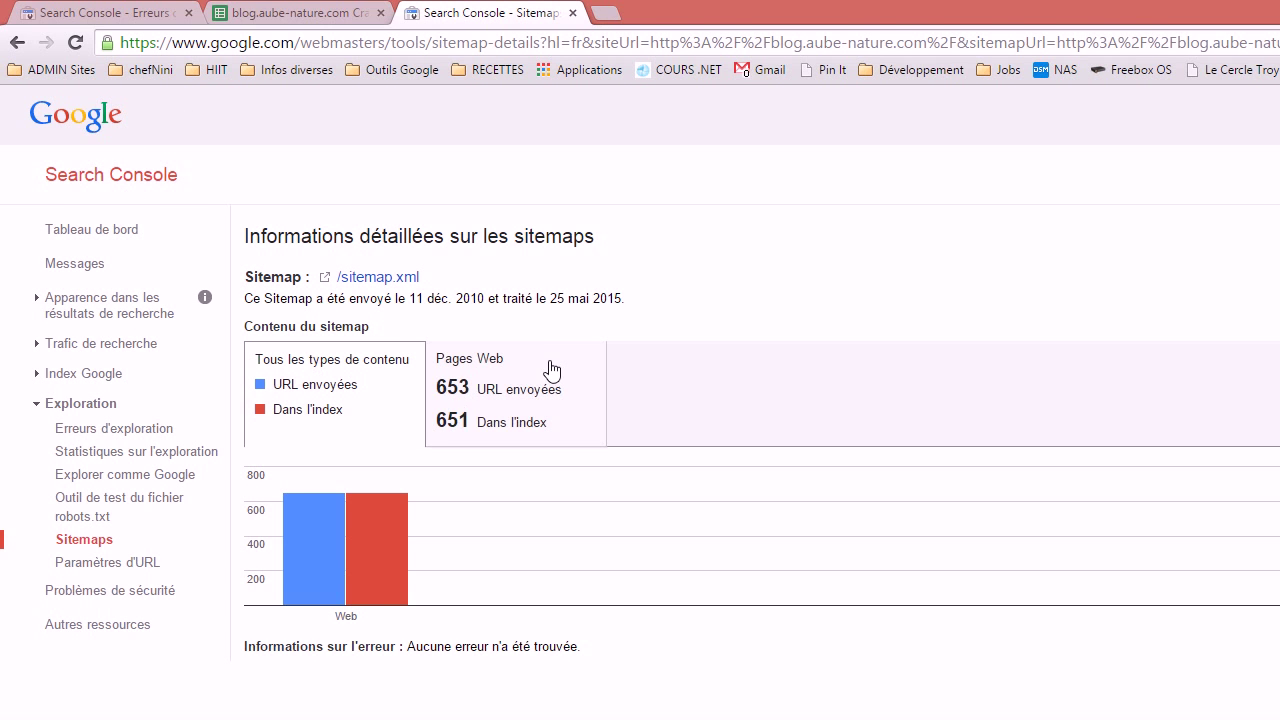
key(alt+Tab)
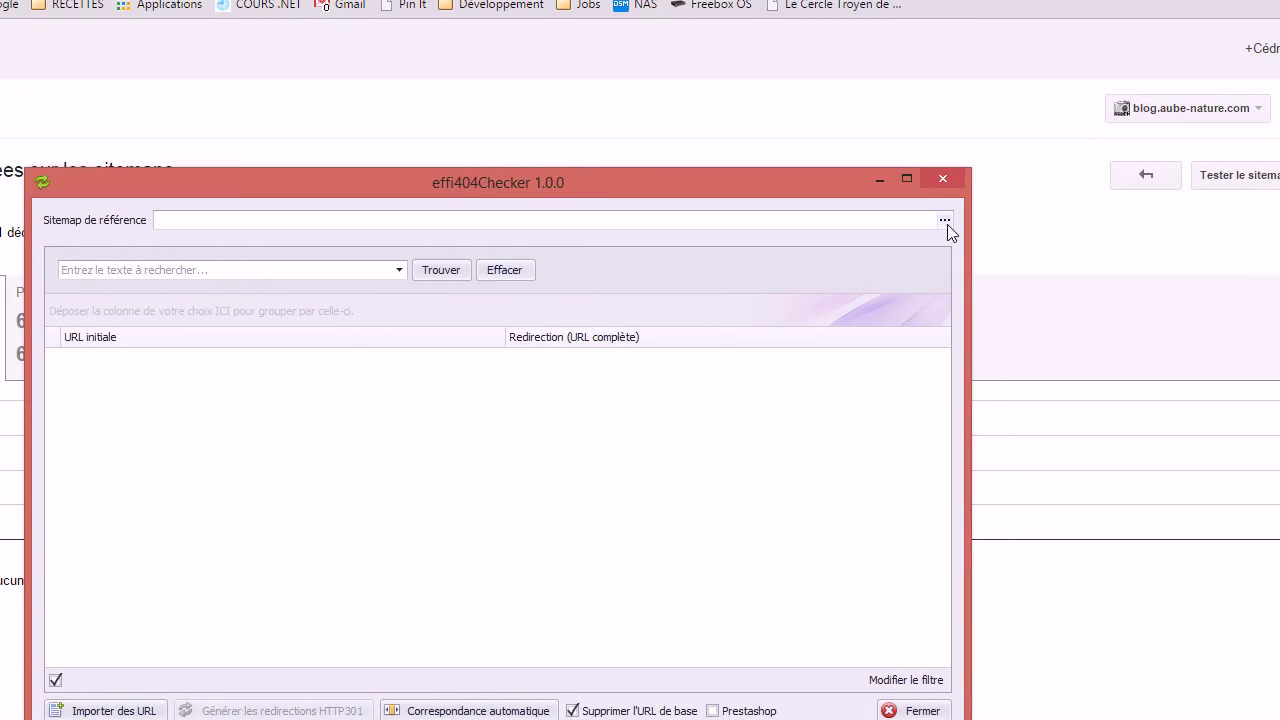
click(947, 224)
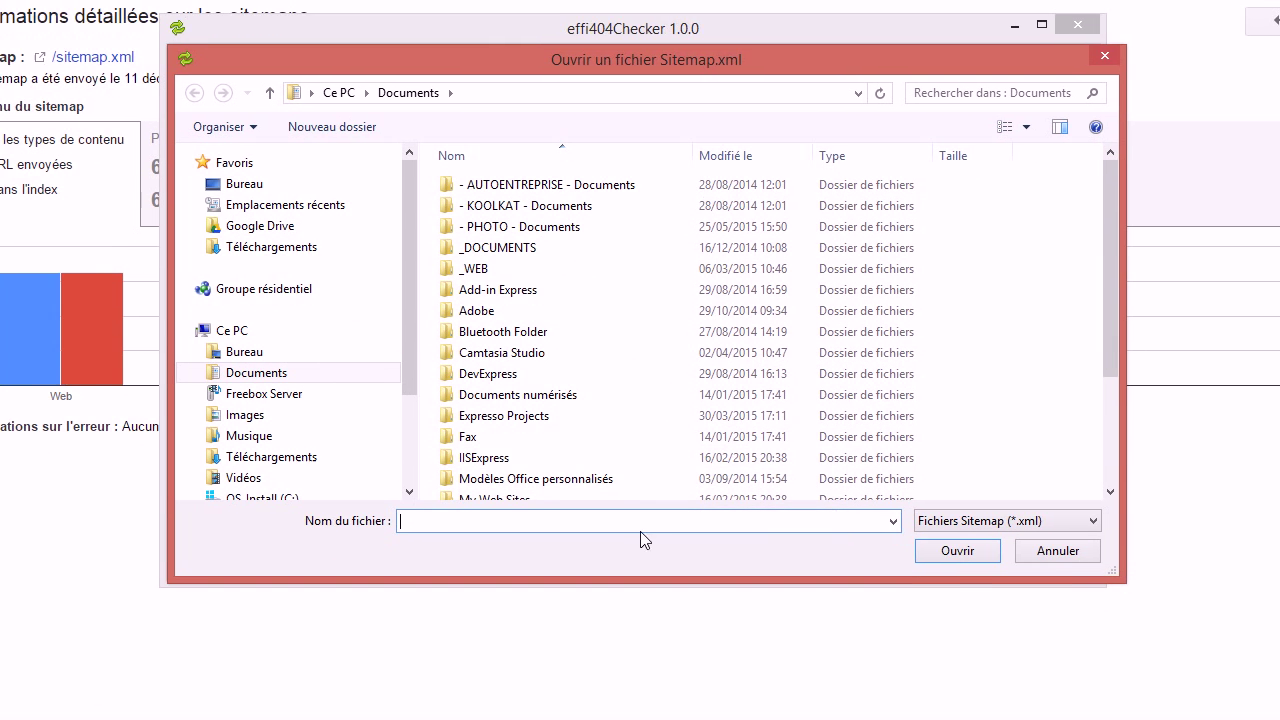
right_click(510, 677)
click(655, 567)
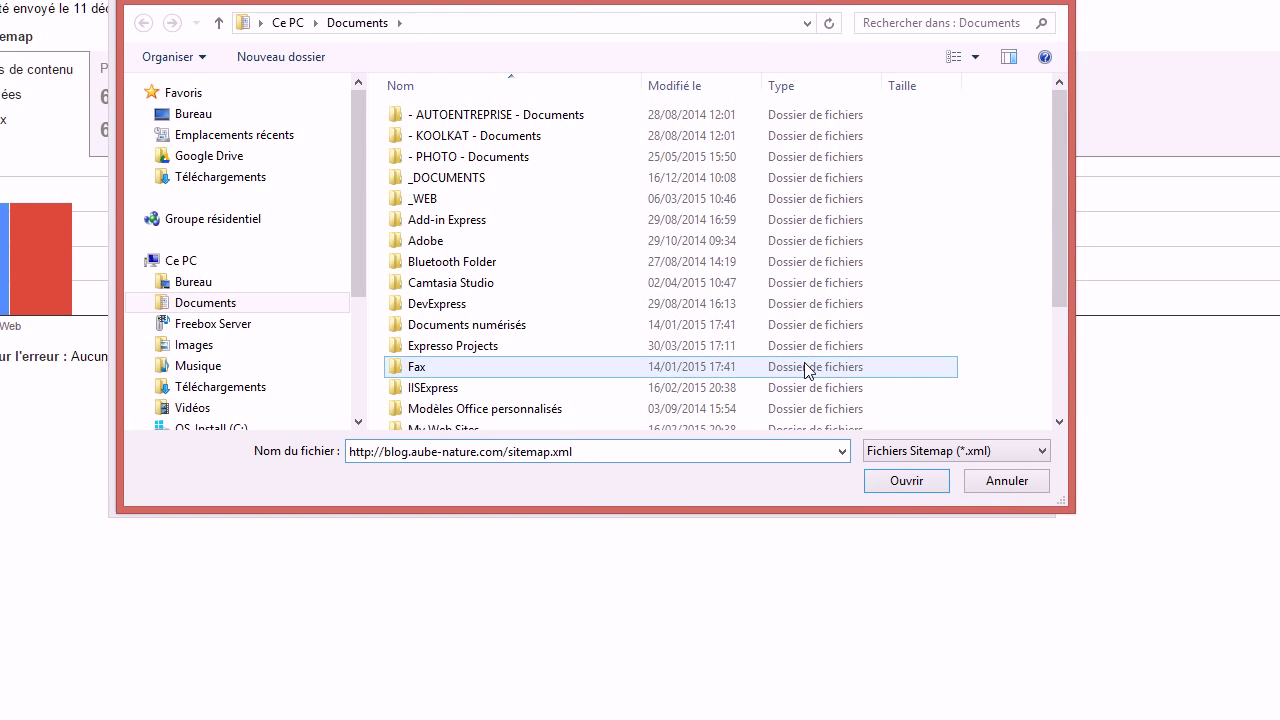
click(903, 480)
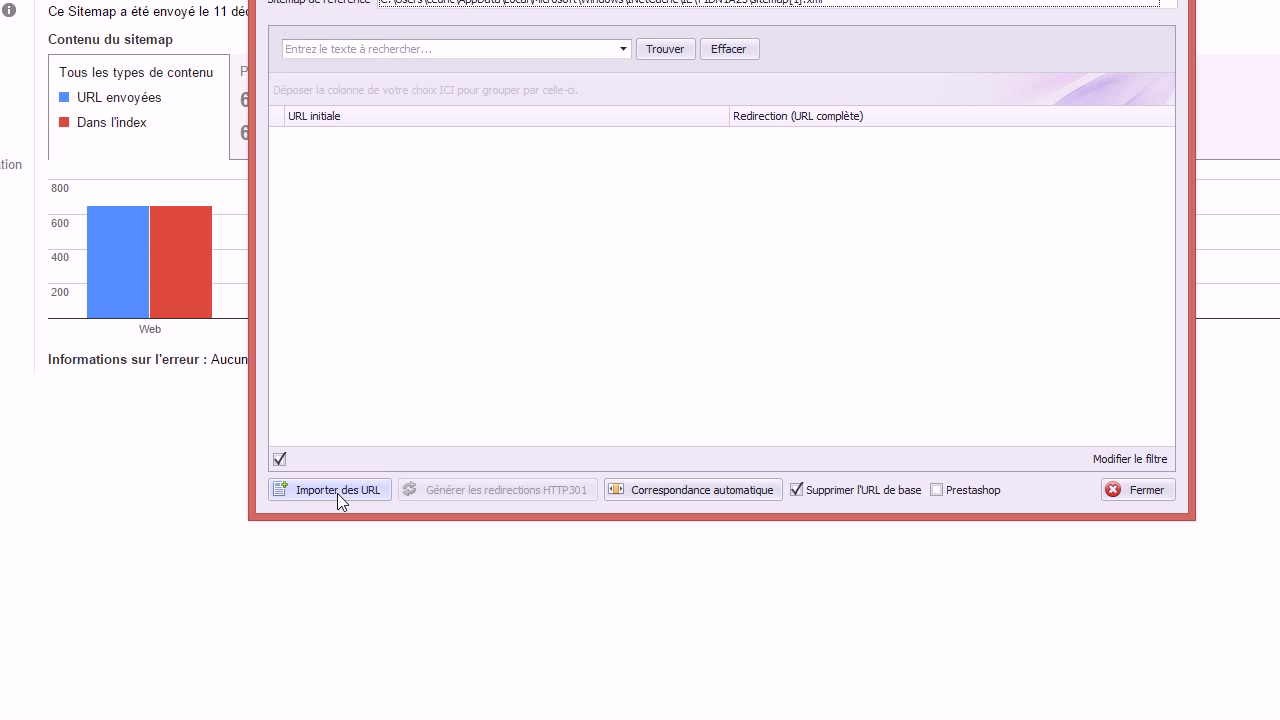
Step: Open the URL import window and copy the selected 404 URLs from column A of the blog.aube-nature.com CrawlErrors spreadsheet in the browser
click(337, 490)
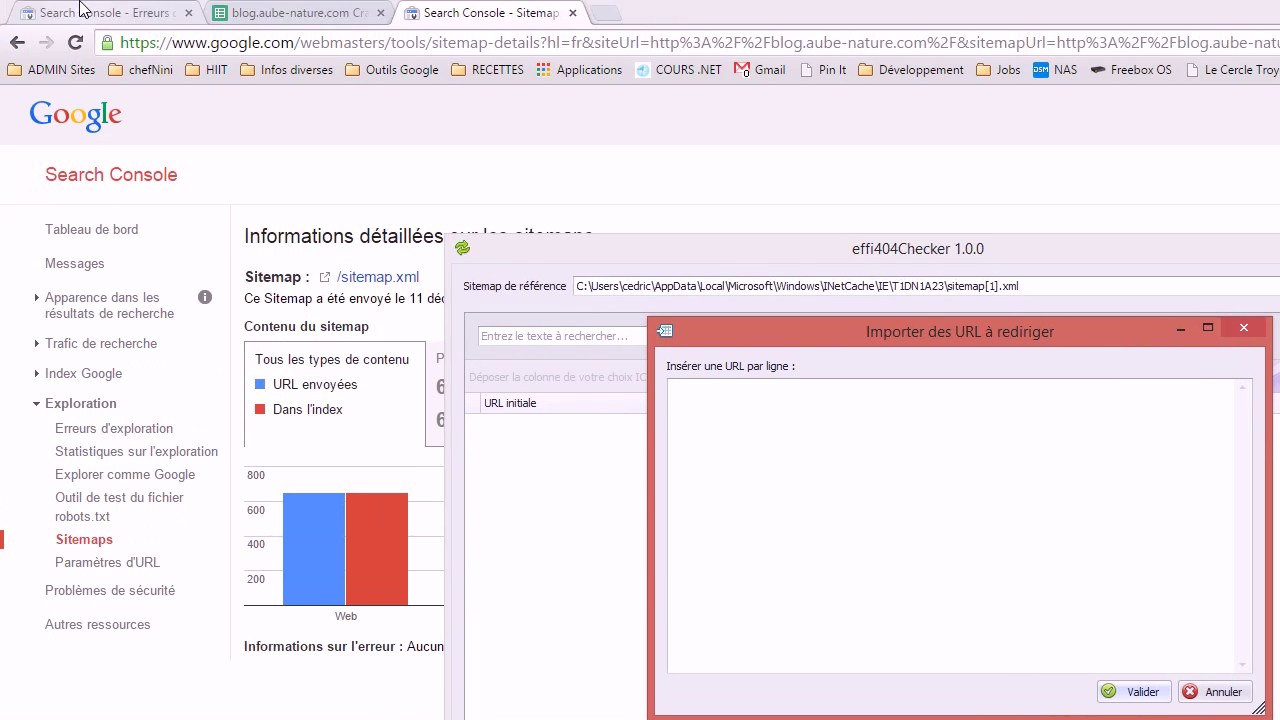
click(80, 8)
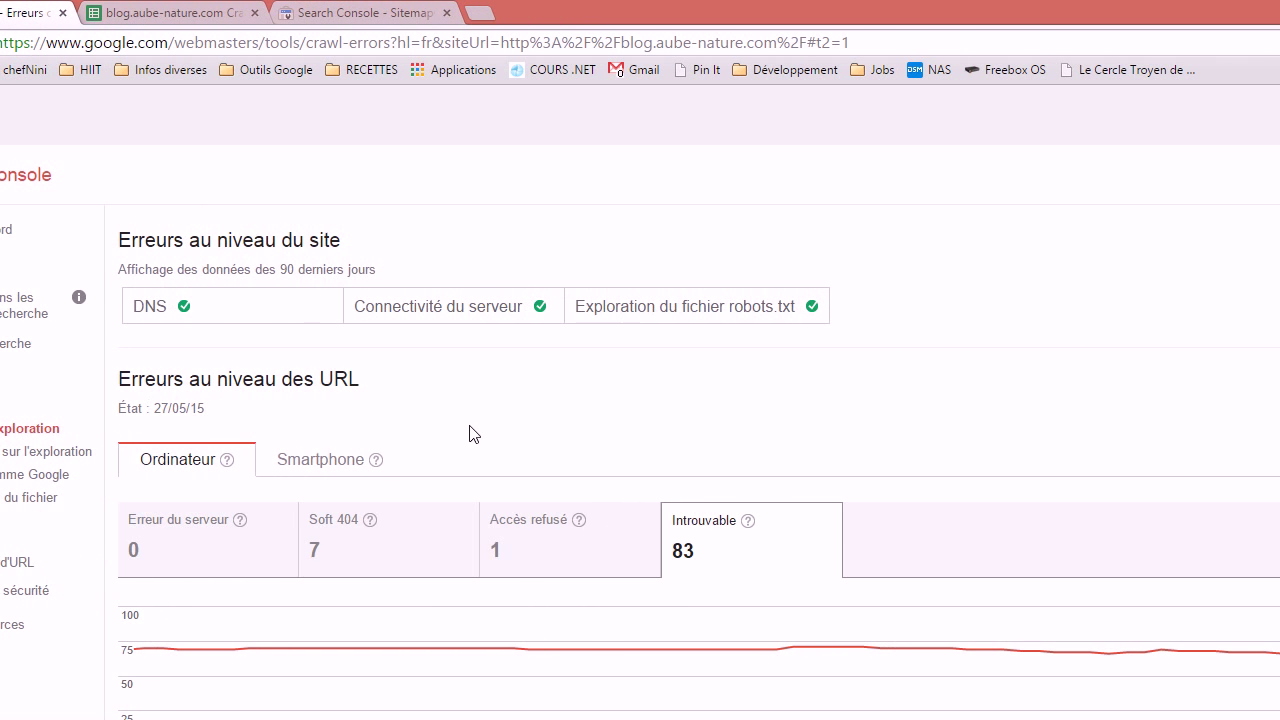
scroll(473, 433, down, 4)
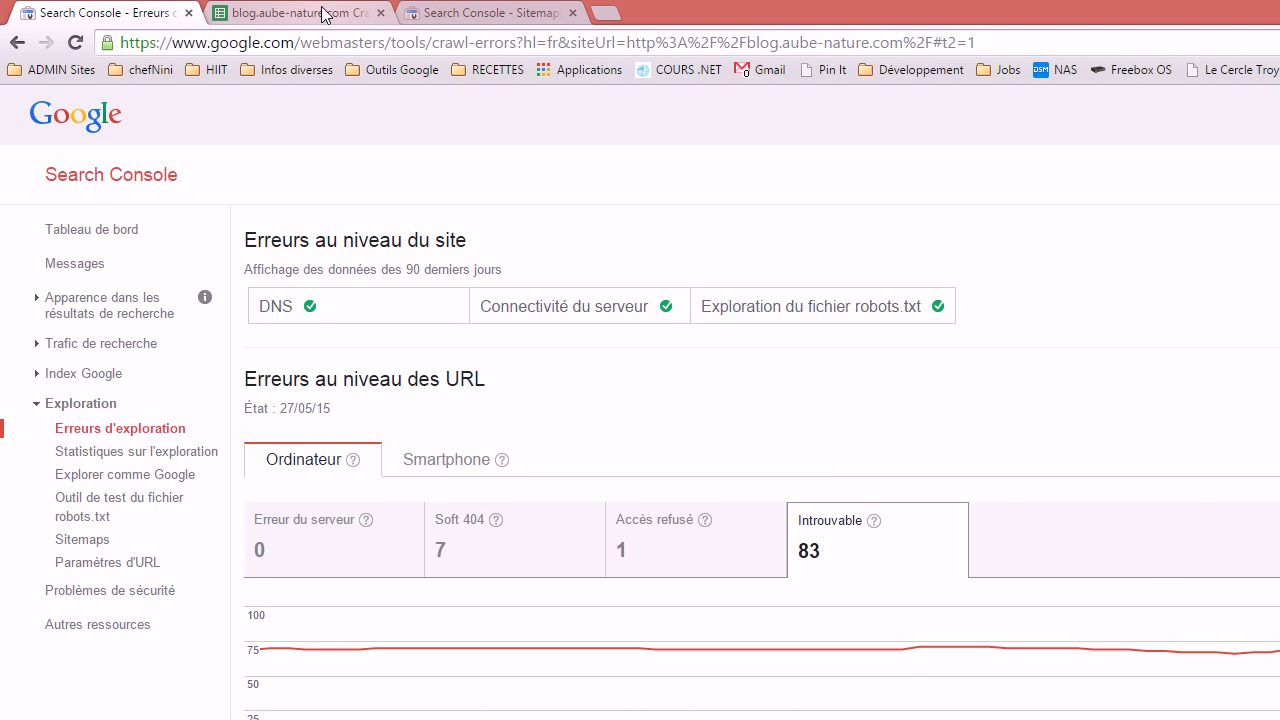
click(322, 12)
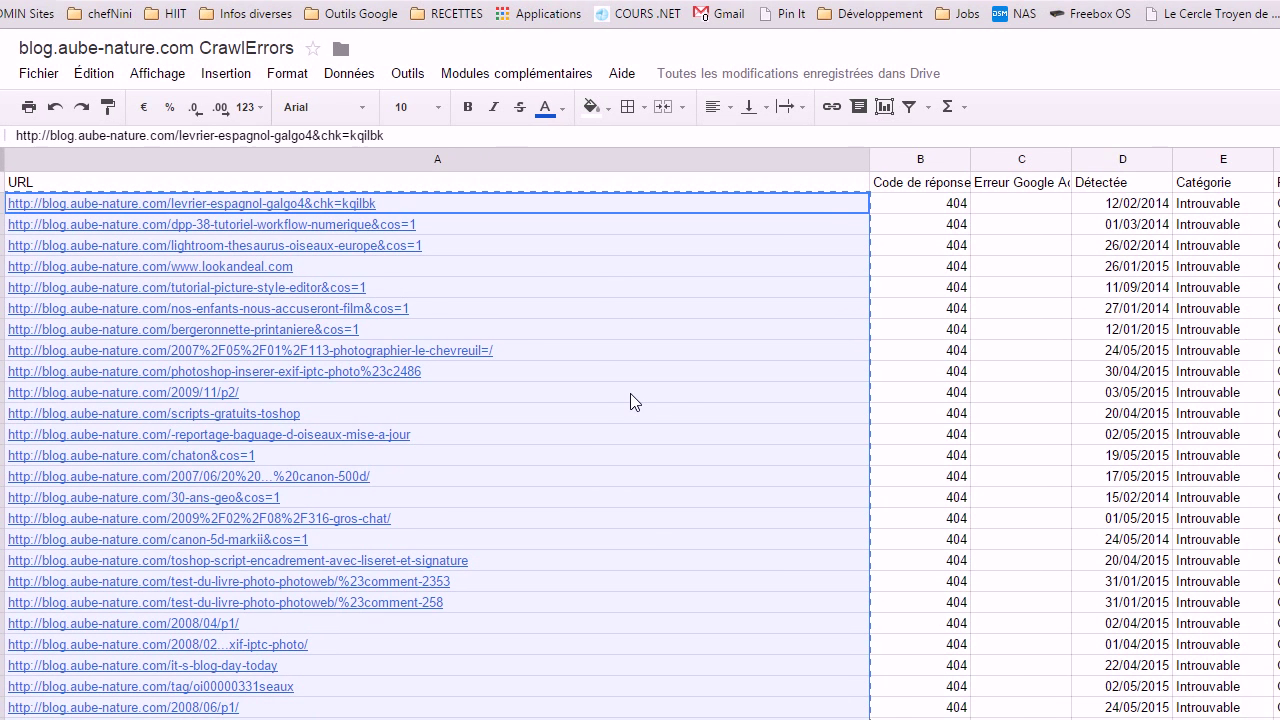
right_click(630, 401)
click(660, 443)
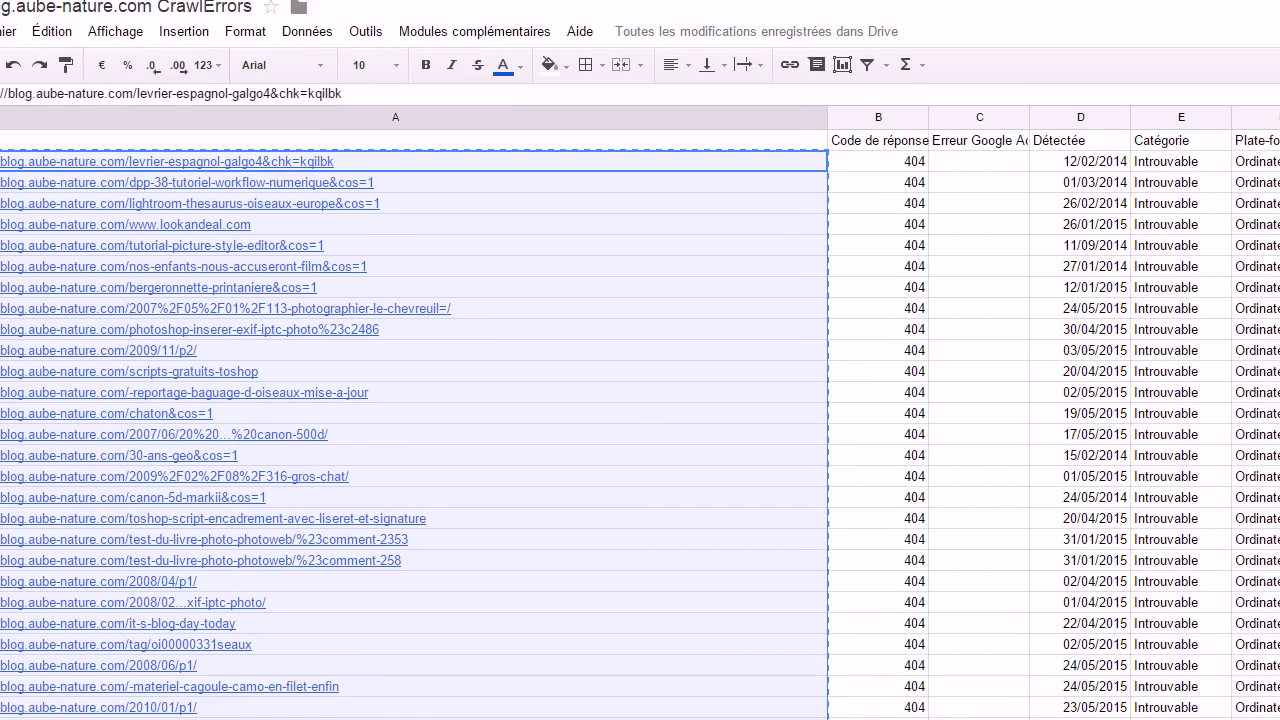
Step: Switch back to effi404Checker, paste the copied URLs into the list of URLs to redirect, and validate the import
key(alt+Tab)
right_click(506, 194)
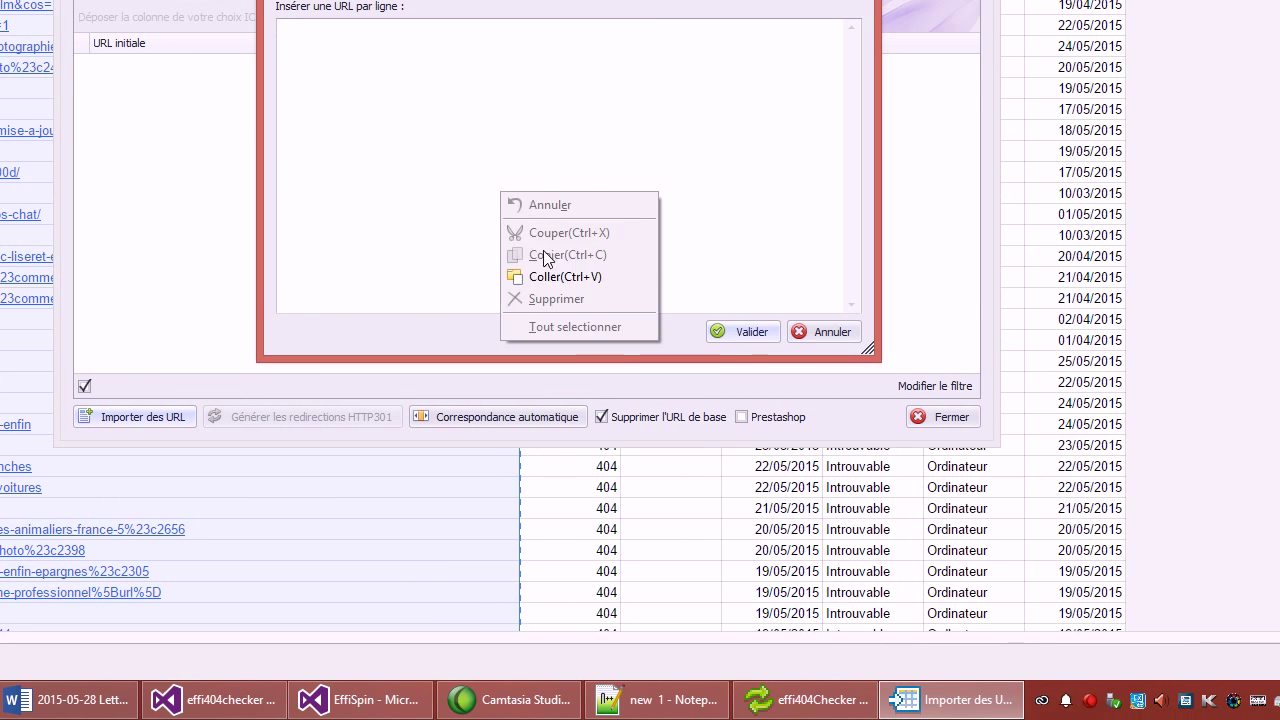
click(565, 276)
click(741, 331)
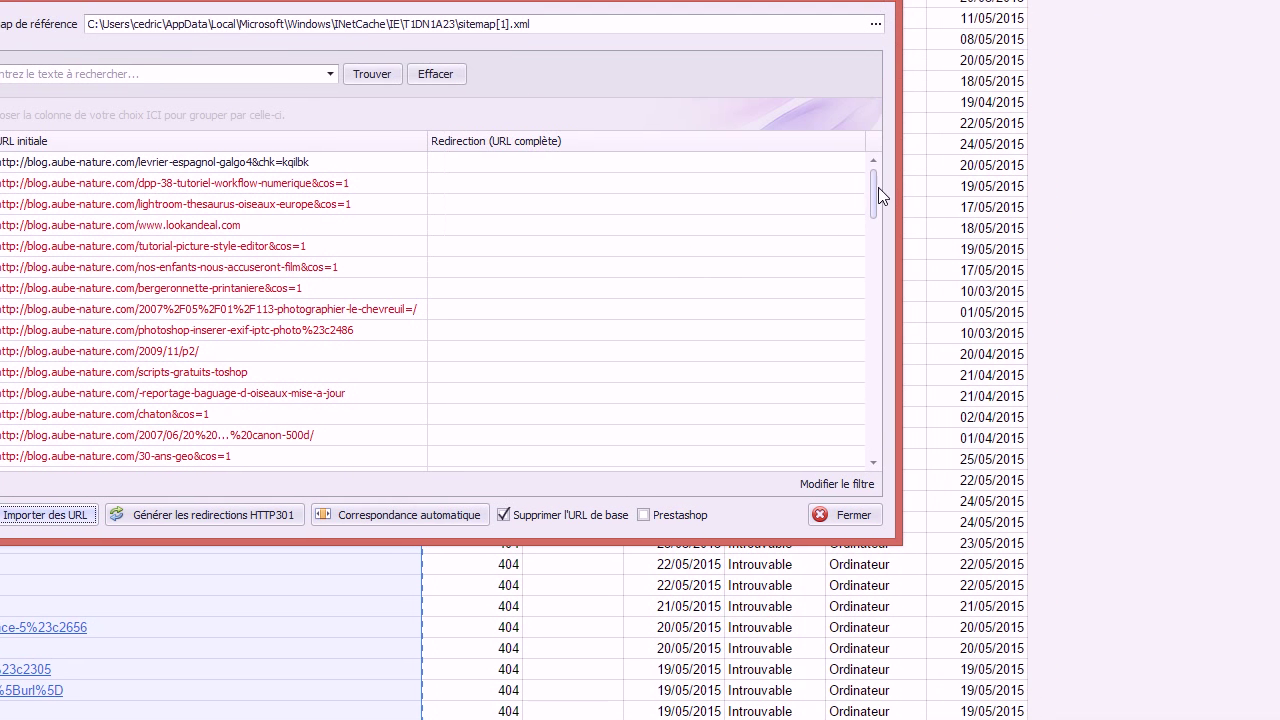
mouse_move(873, 195)
mouse_down()
mouse_move(882, 438)
mouse_move(872, 180)
mouse_up()
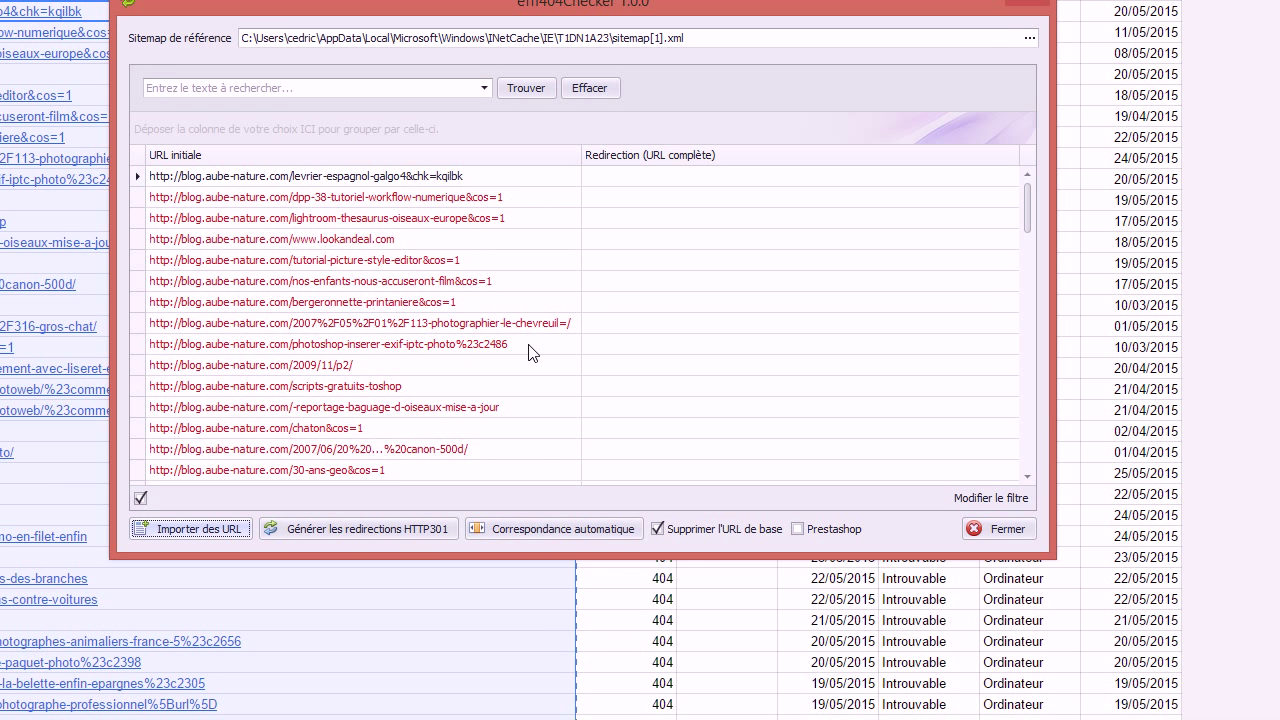
Step: Try entering "test" as the redirection of the first imported URL, and clear the entry
click(640, 180)
text(test)
key(BackSpace)
key(BackSpace)
key(BackSpace)
key(BackSpace)
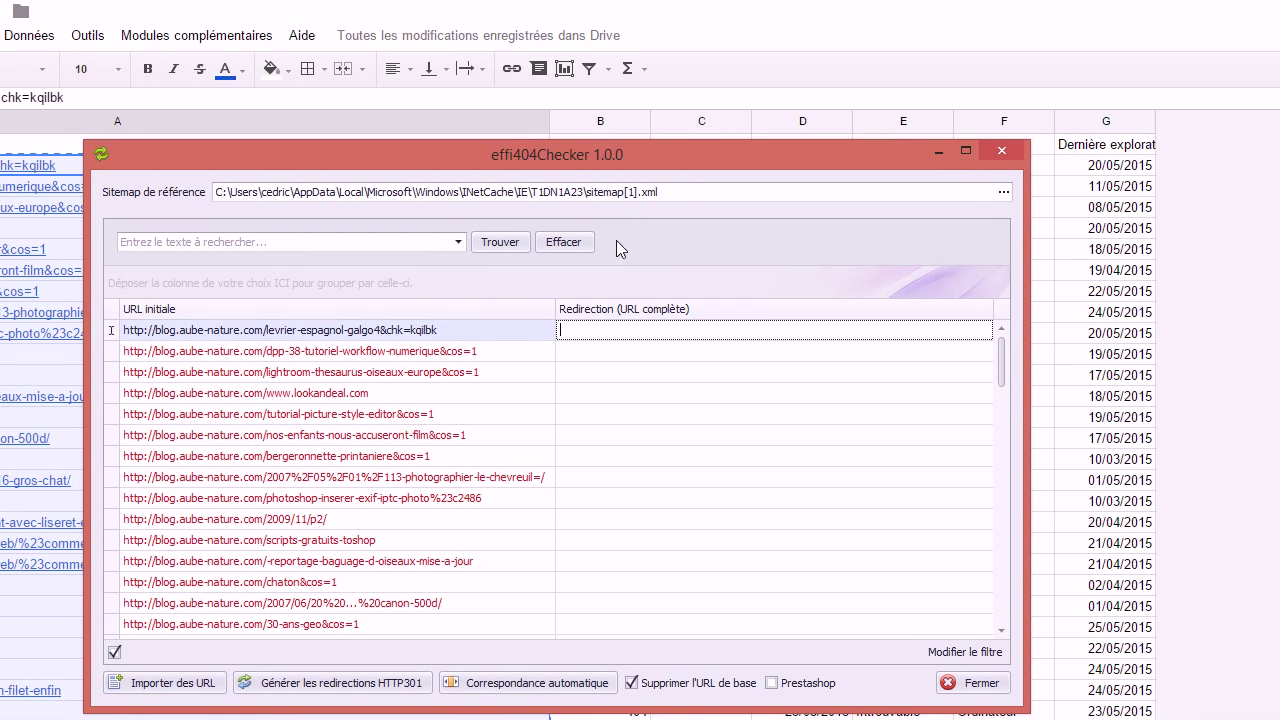
click(563, 305)
click(570, 291)
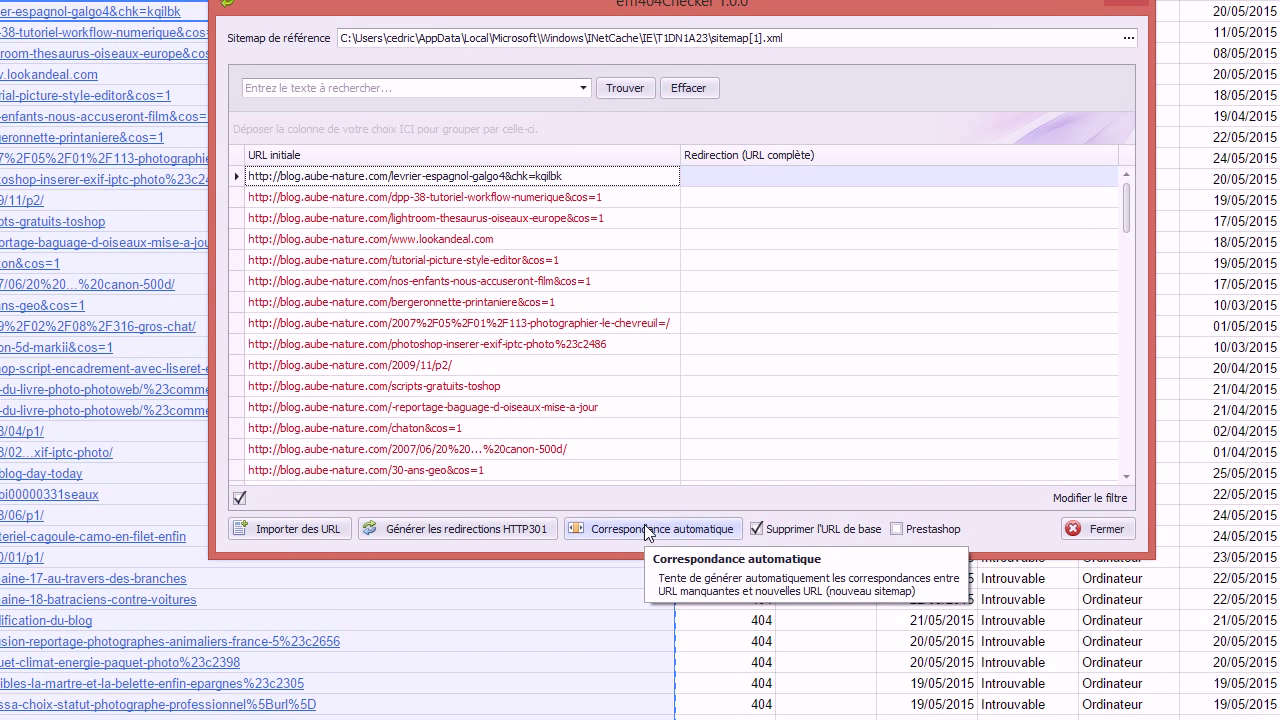
click(644, 526)
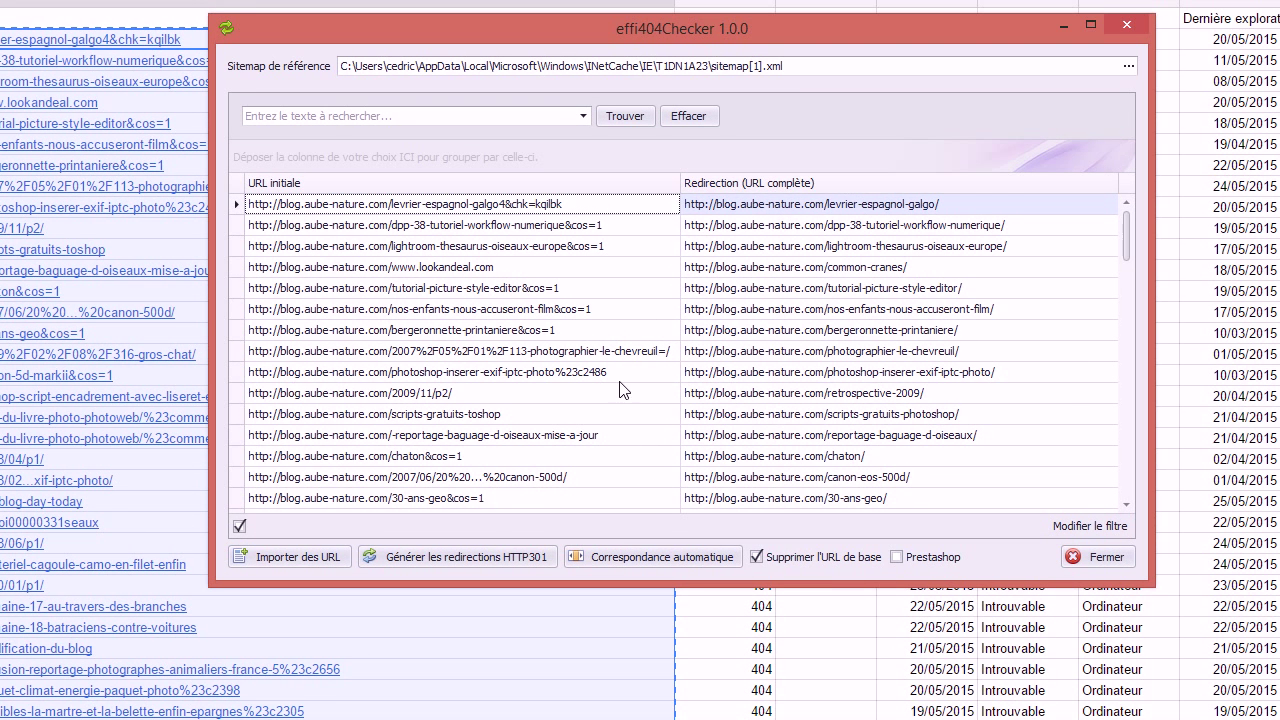
click(357, 266)
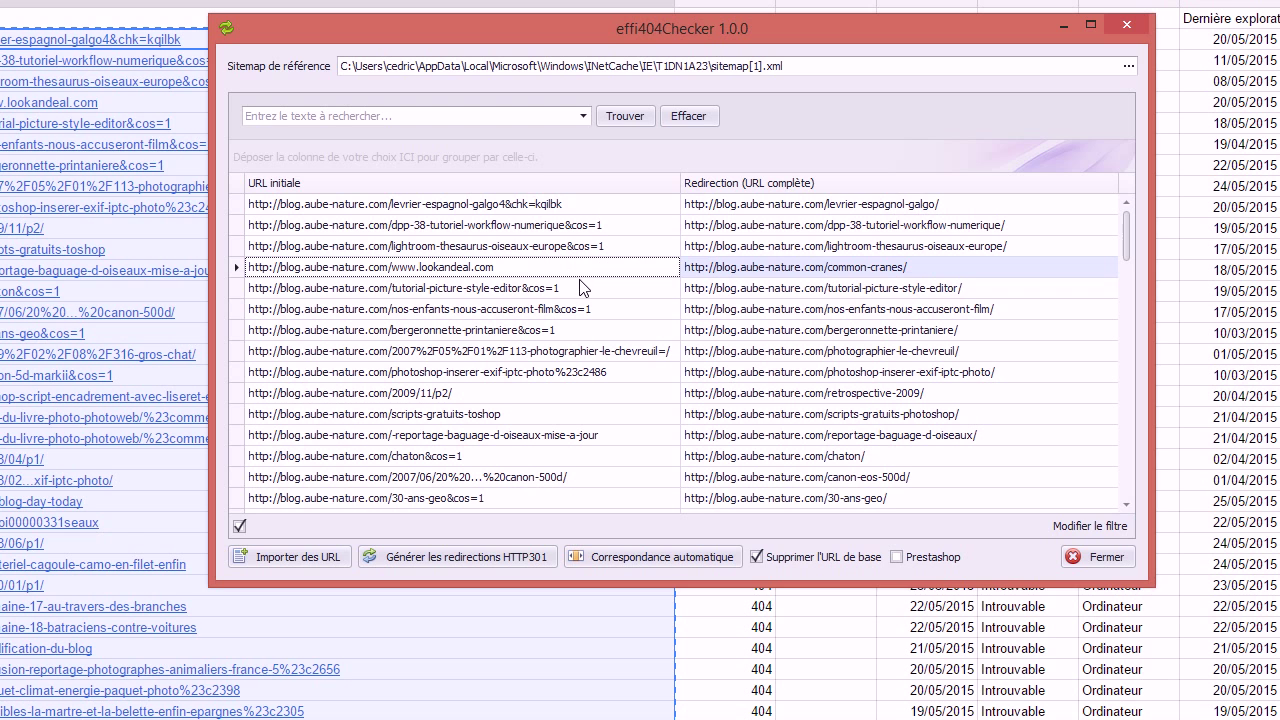
right_click(517, 272)
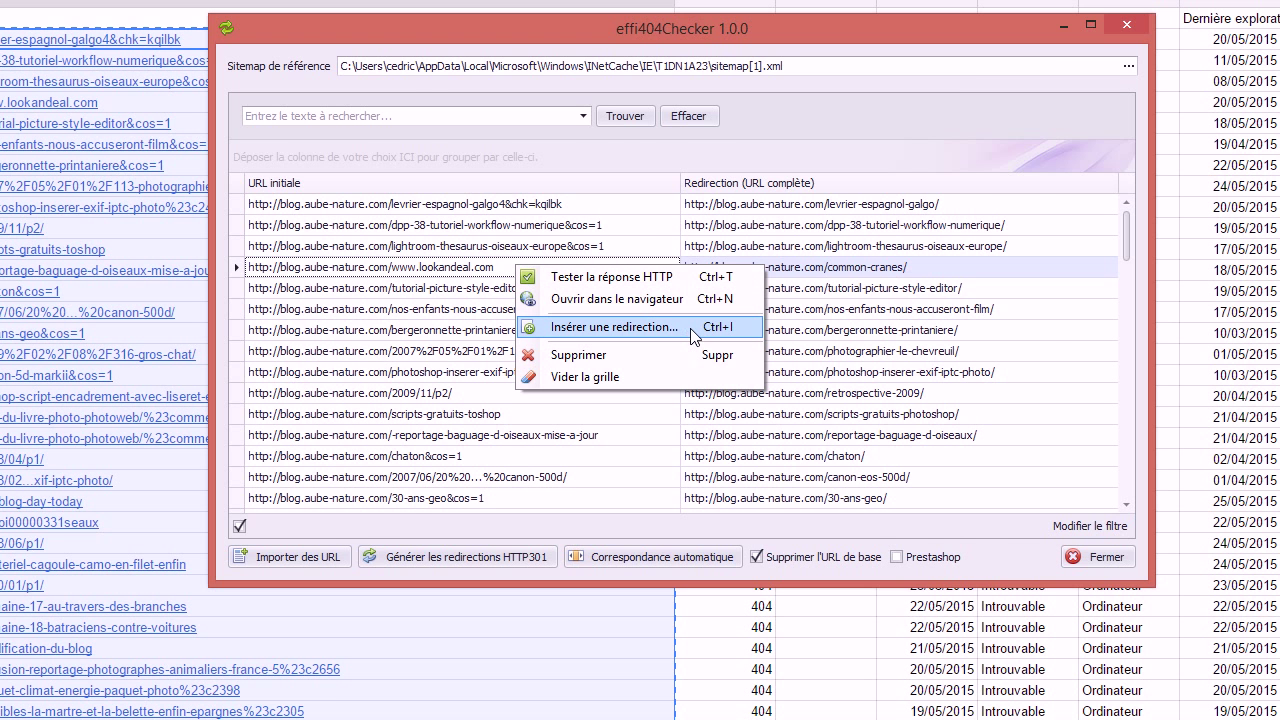
click(694, 336)
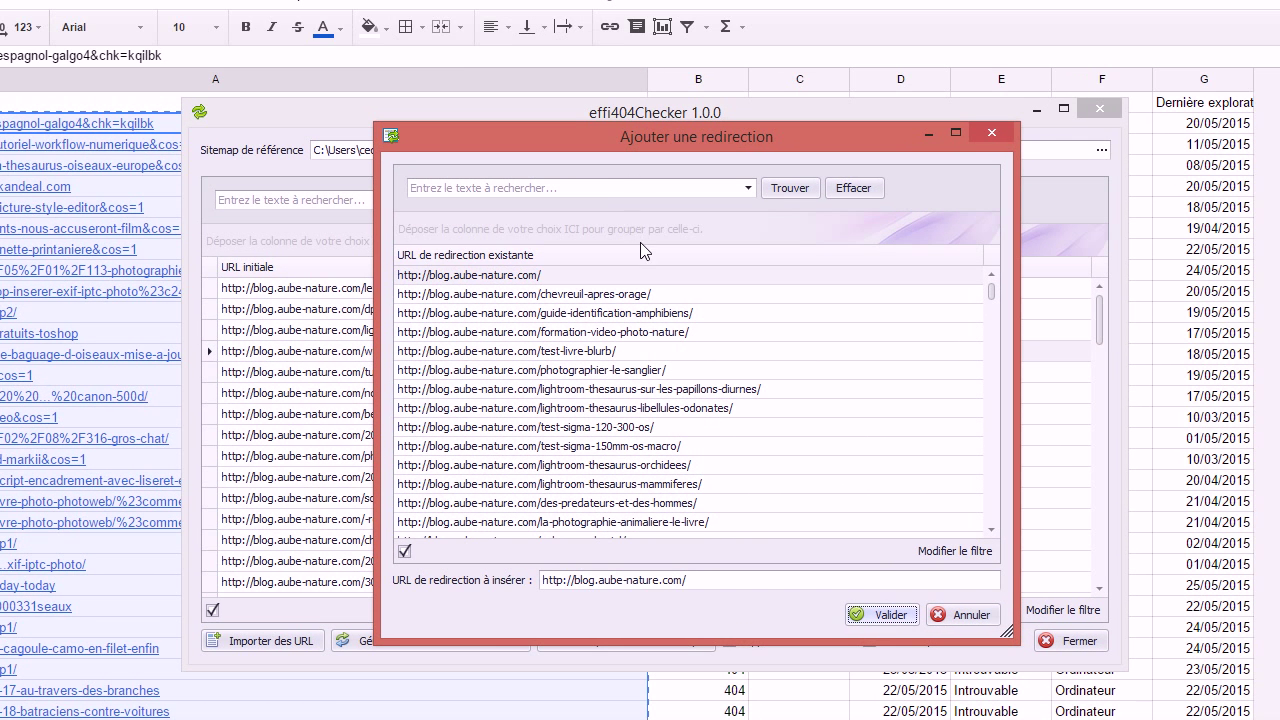
click(600, 294)
click(596, 279)
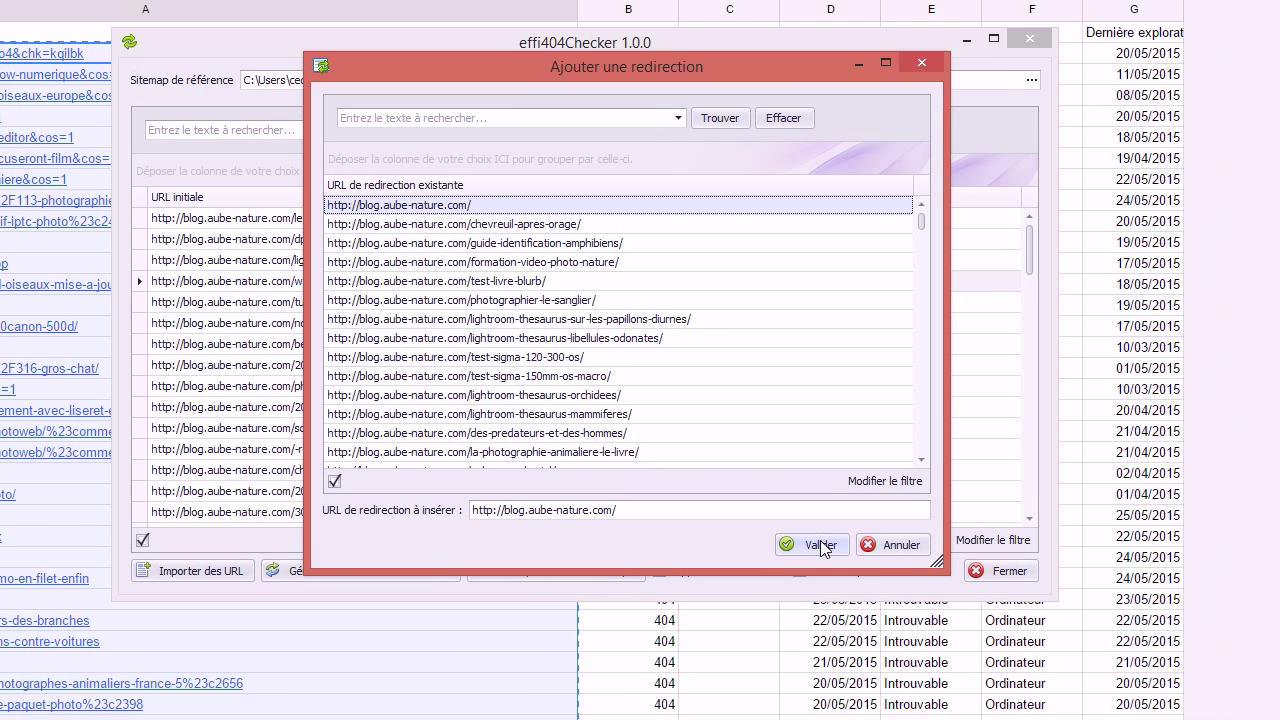
click(881, 614)
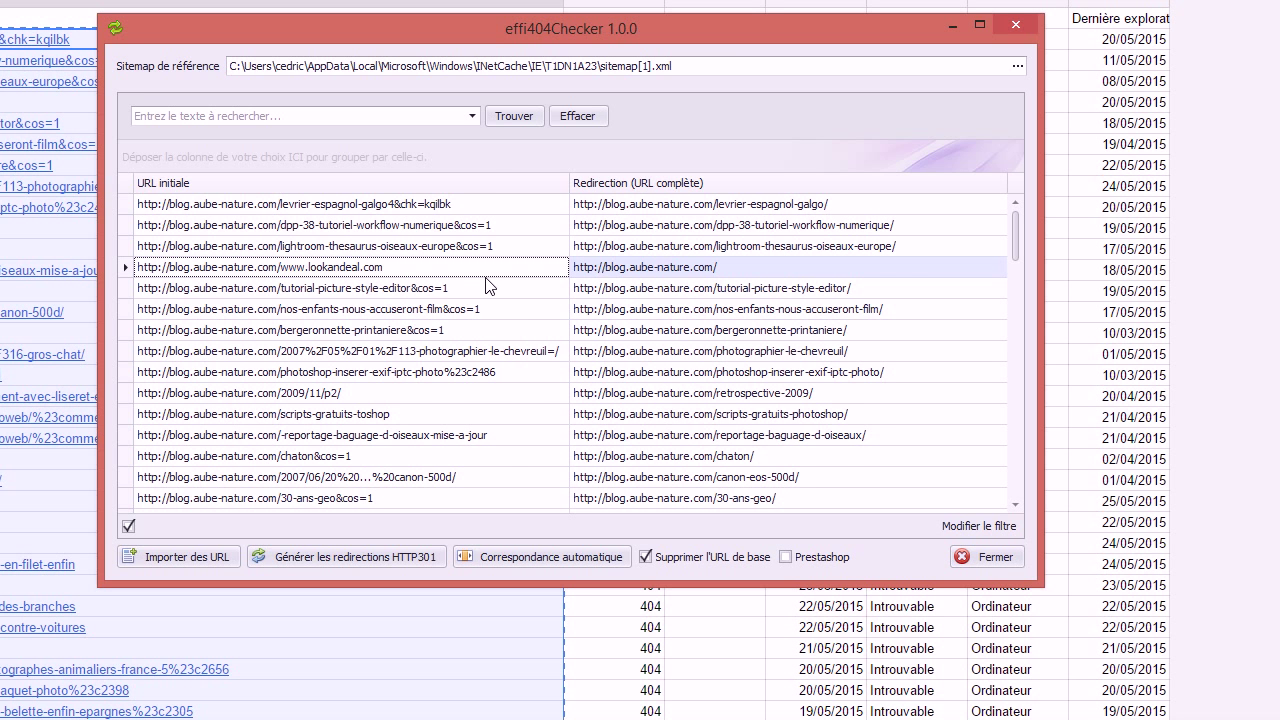
scroll(506, 342, down, 15)
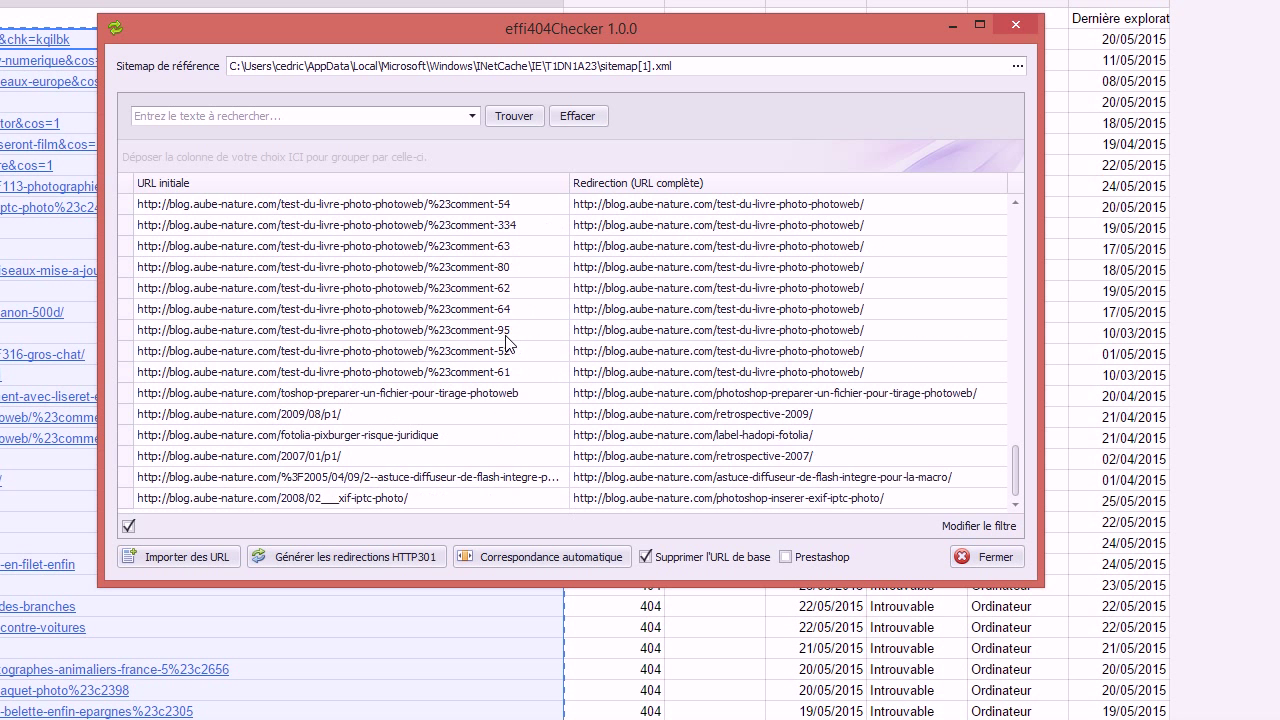
click(440, 437)
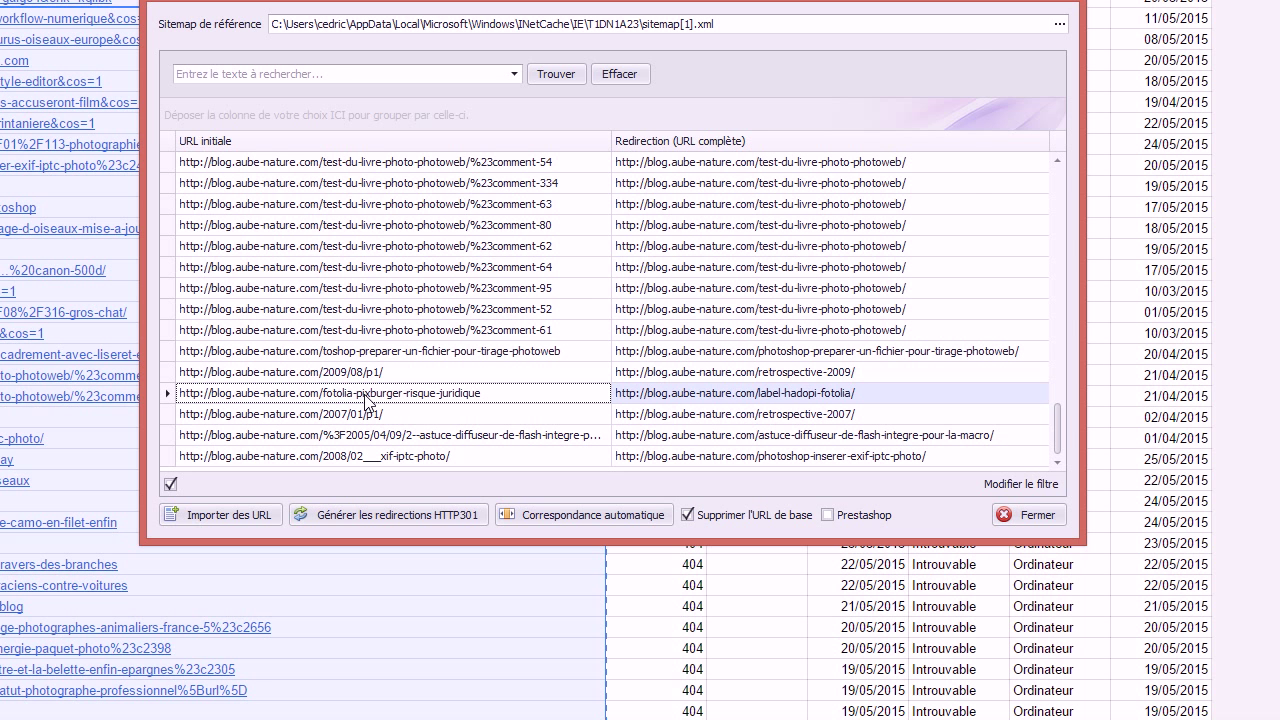
double_click(364, 394)
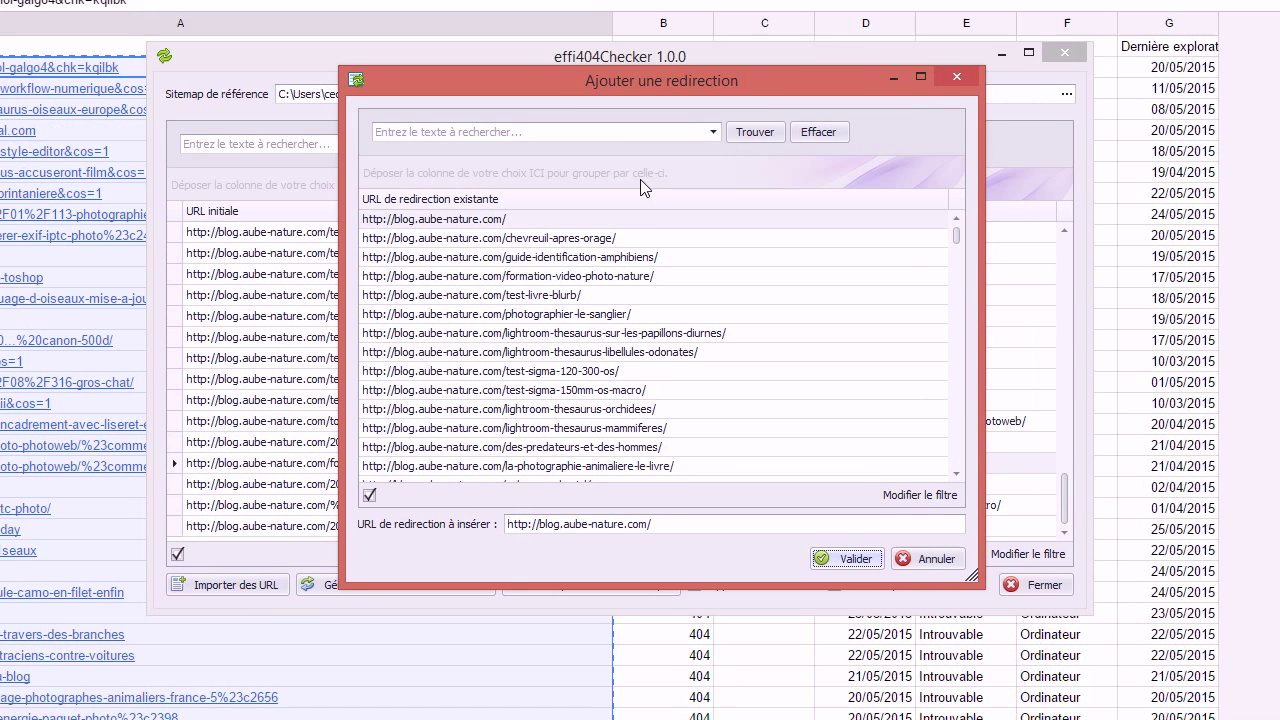
click(591, 62)
text(micros)
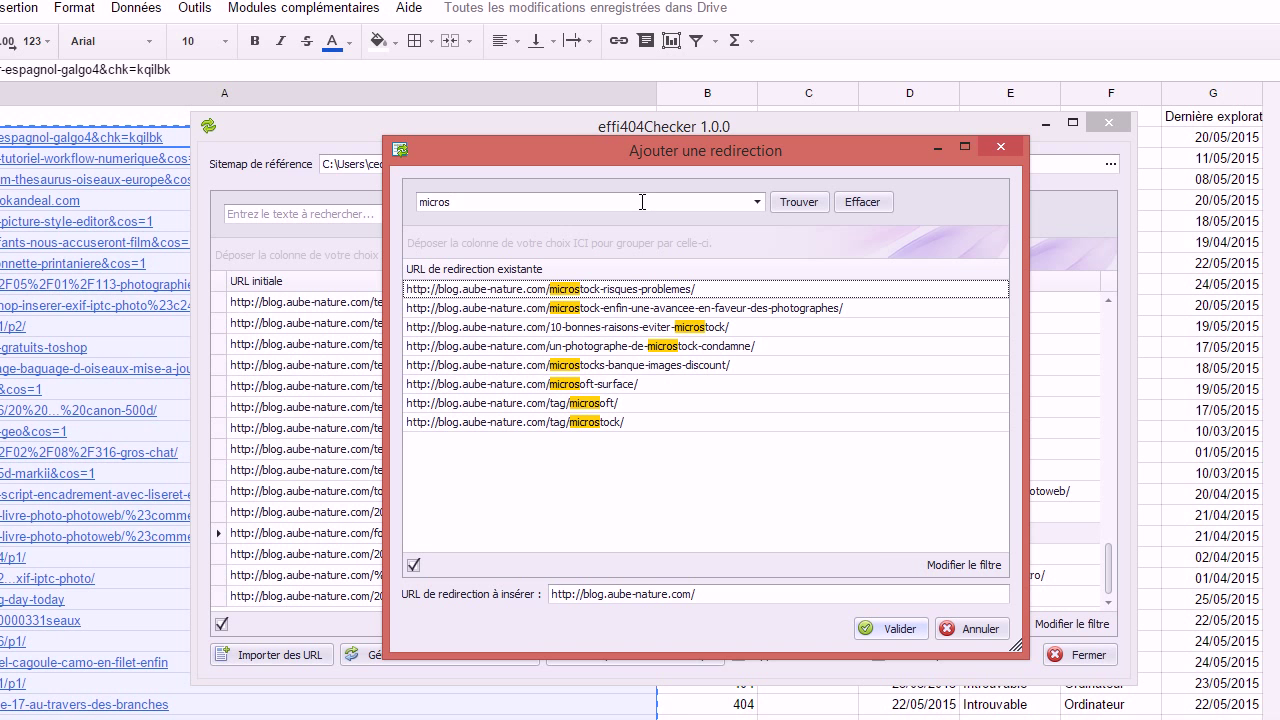
click(602, 293)
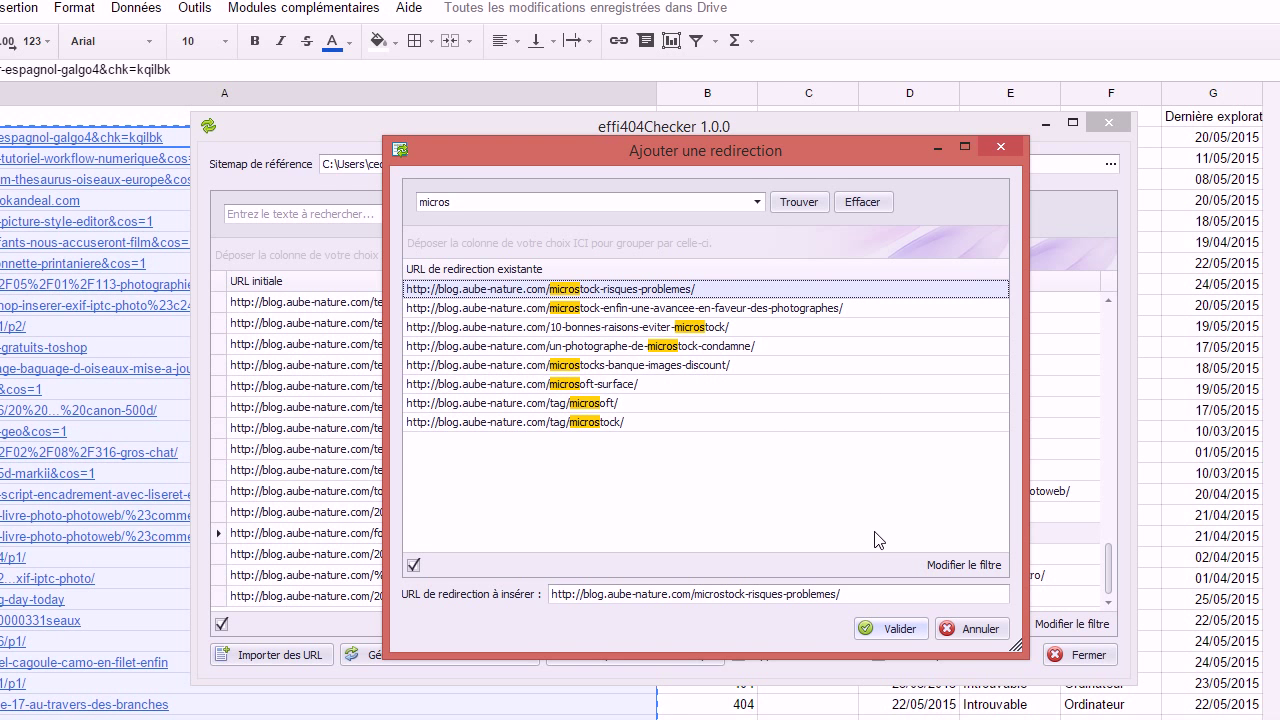
click(884, 628)
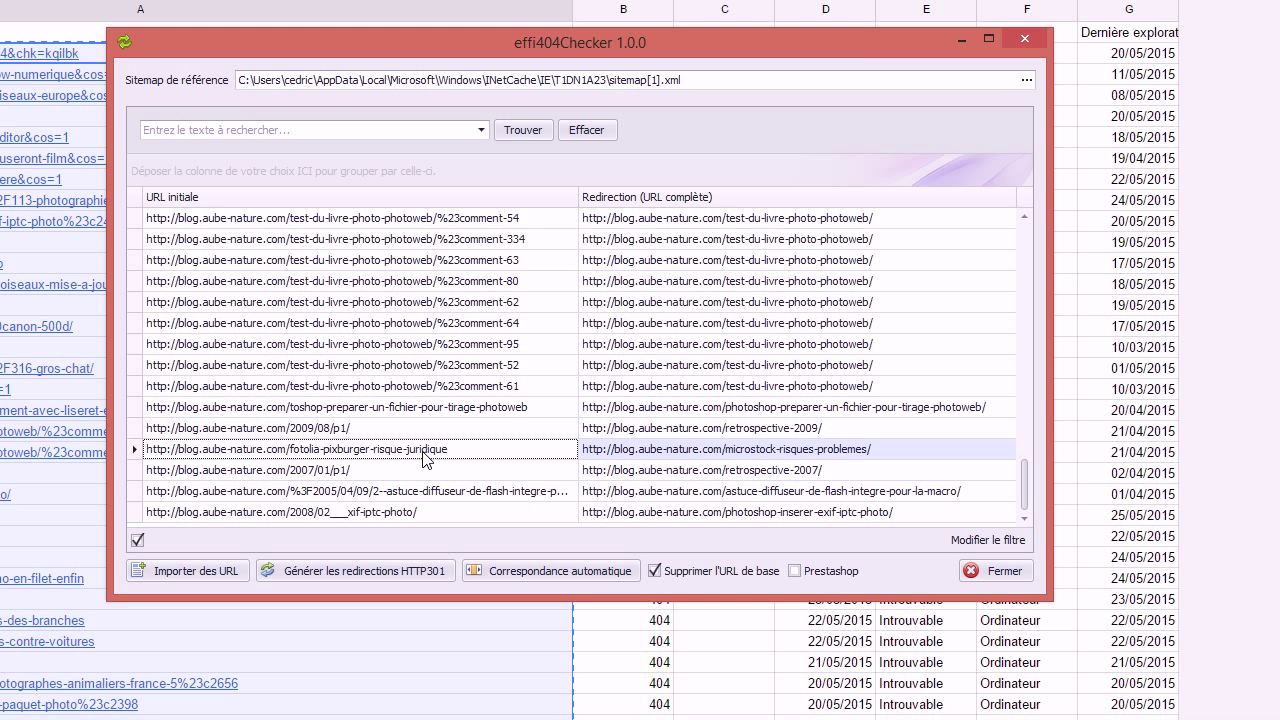
Step: Generate the HTTP 301 redirection script for all listed URLs and dismiss the completion message
scroll(541, 470, up, 15)
scroll(541, 467, up, 10)
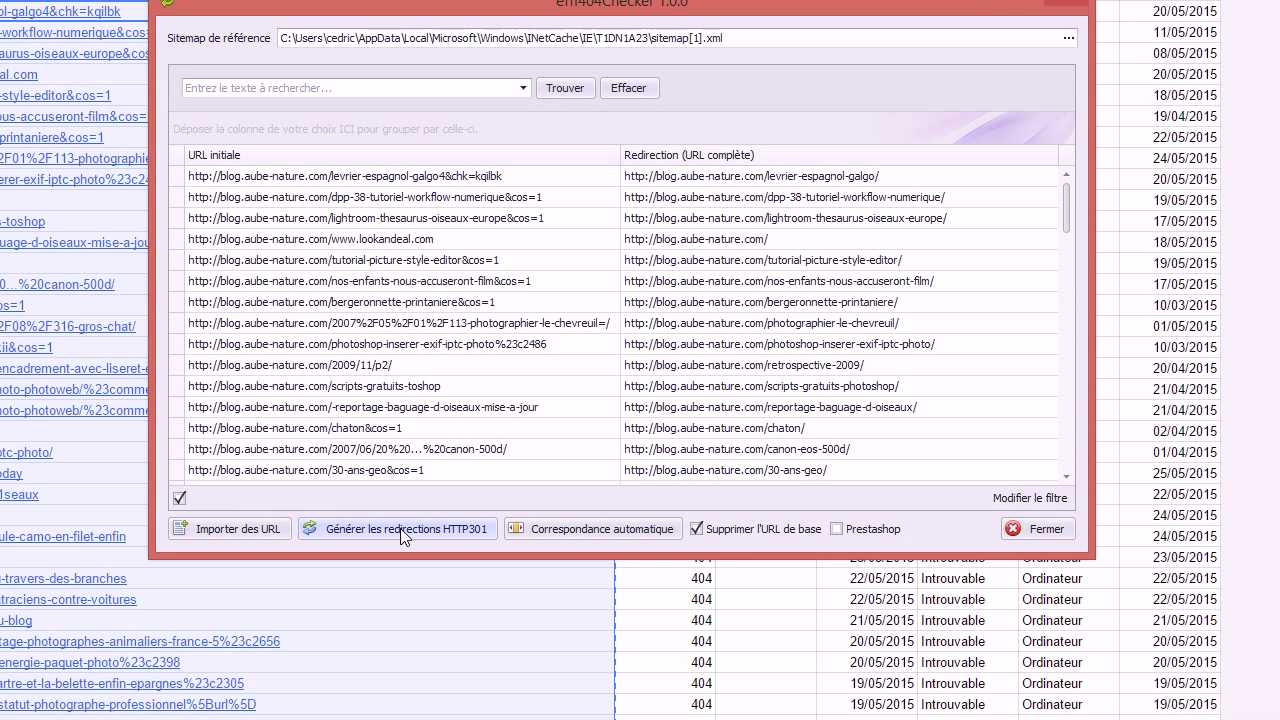
click(400, 528)
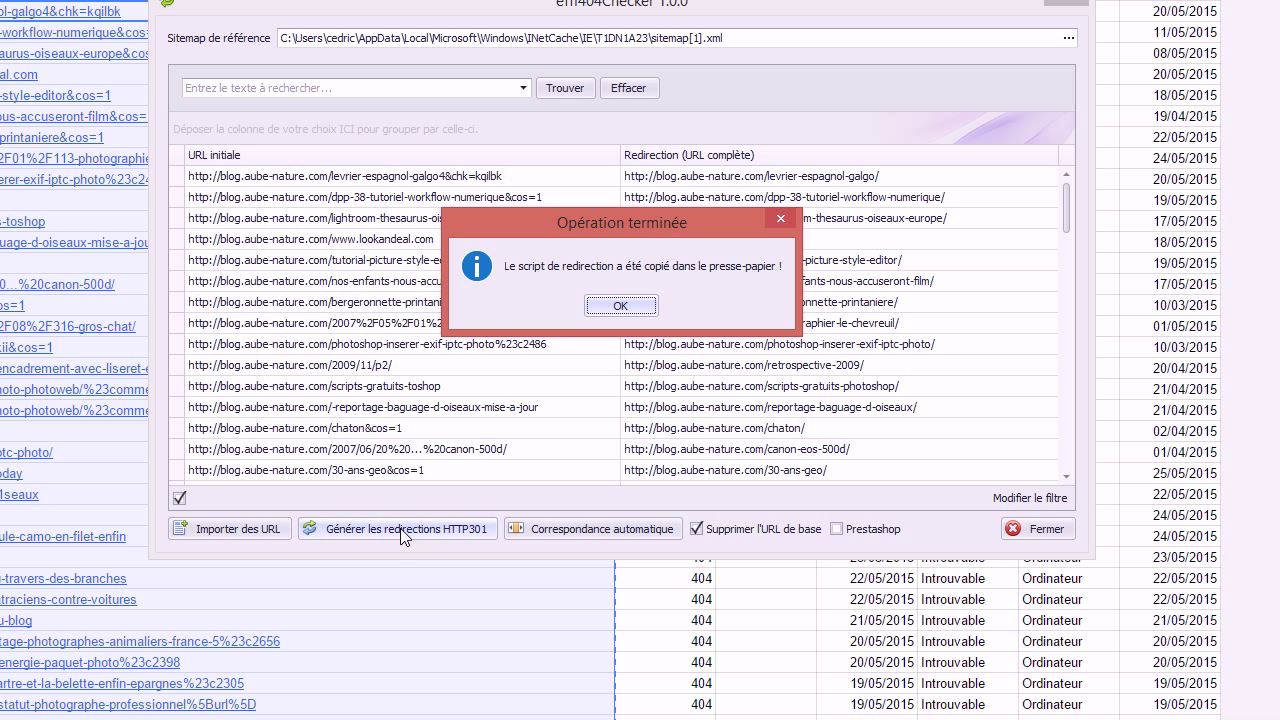
click(616, 306)
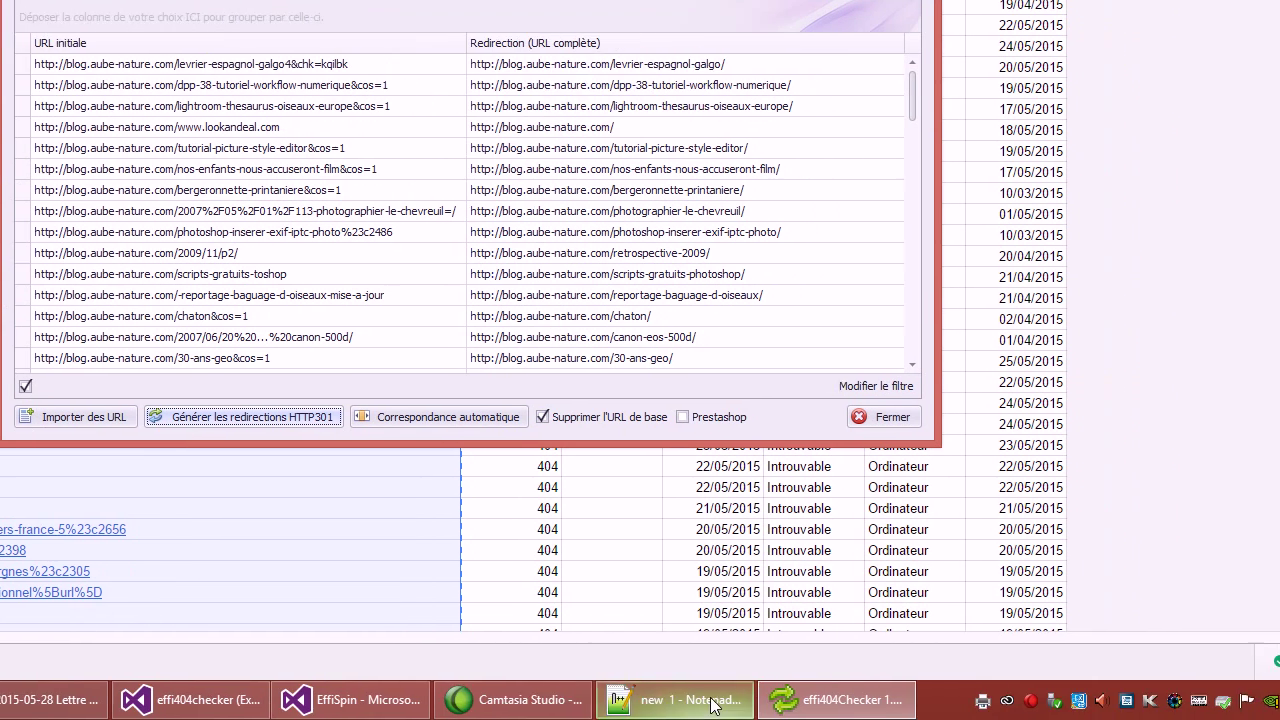
Step: Paste the redirection script into the empty new 1 document in Notepad++, review it, and return to effi404Checker
click(830, 719)
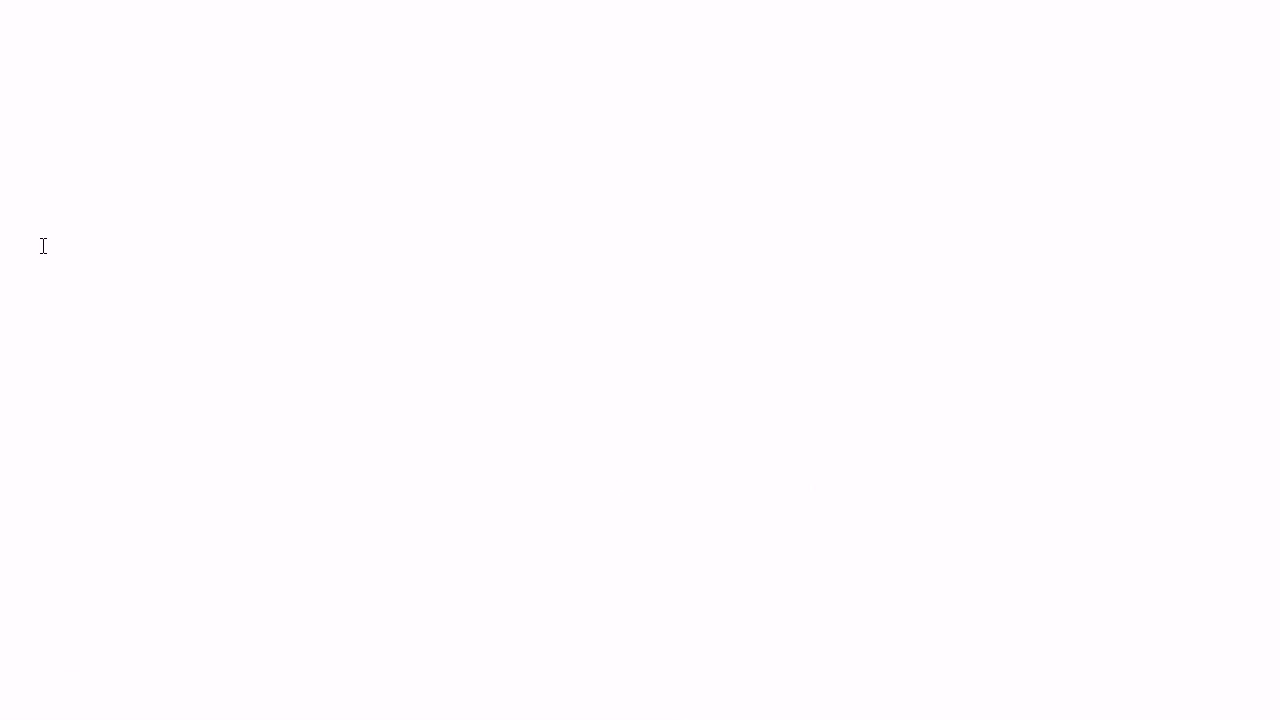
right_click(298, 285)
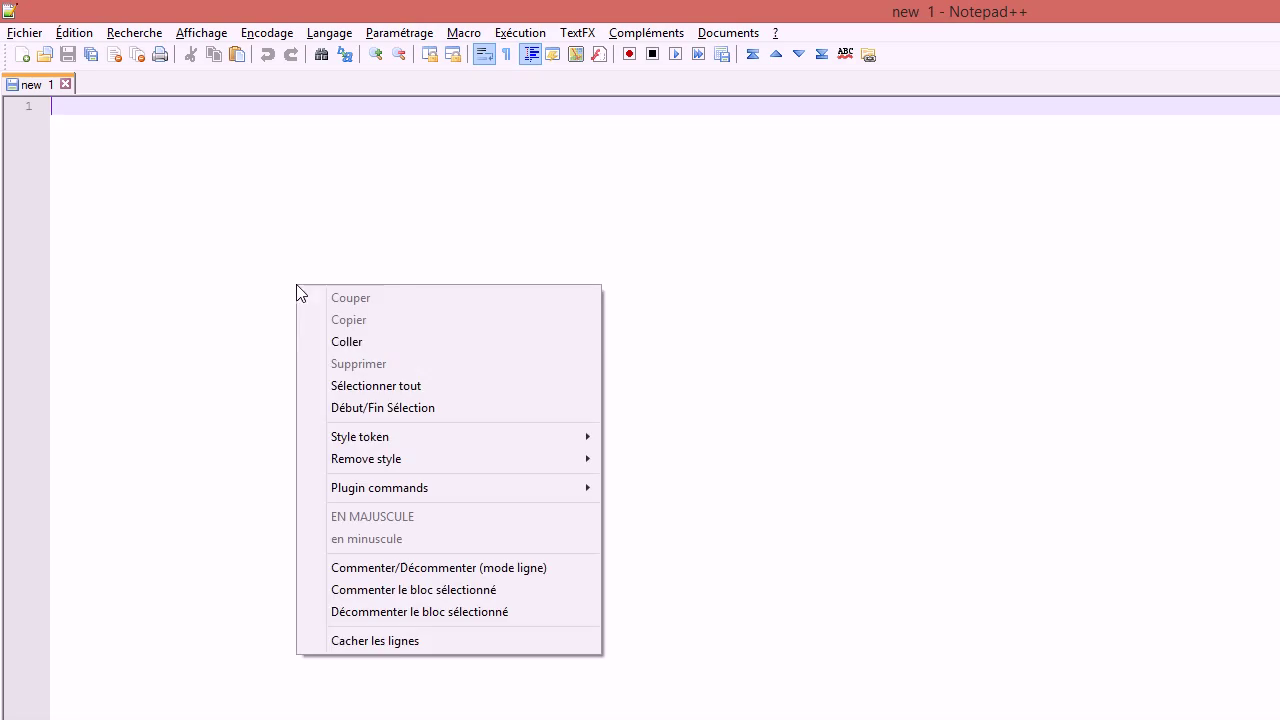
click(343, 343)
key(ctrl+Home)
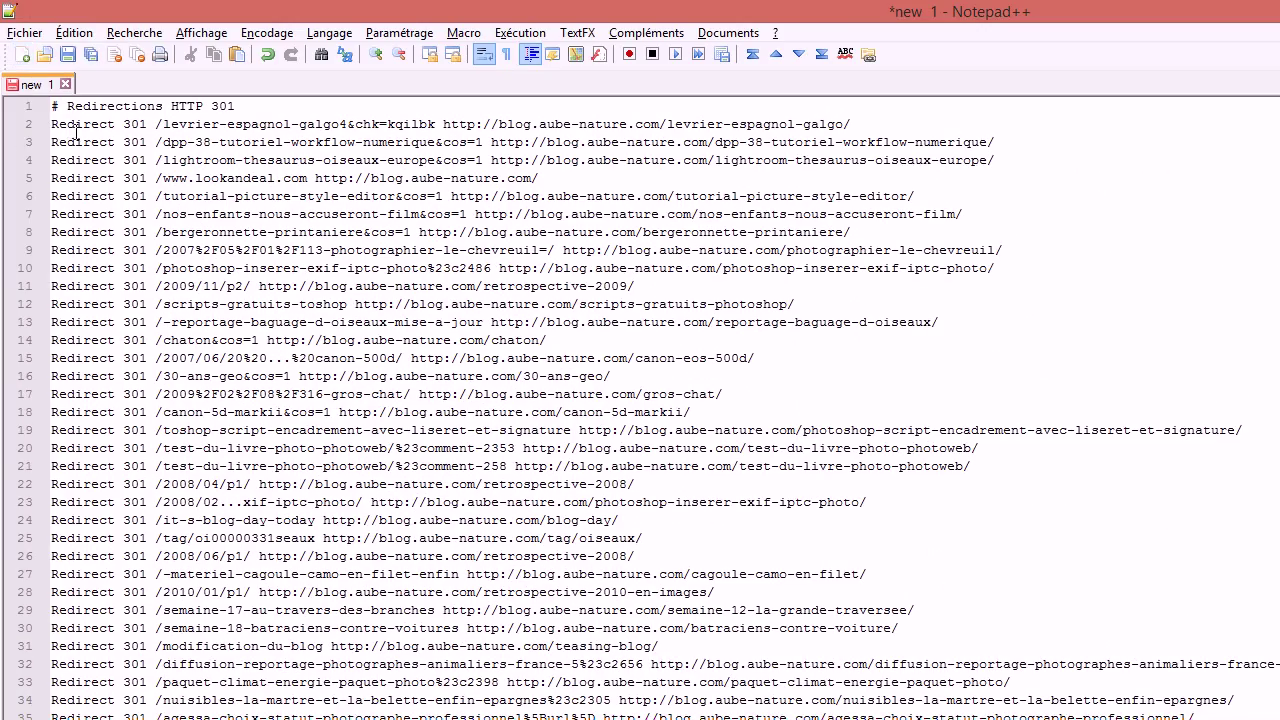
scroll(393, 615, down, 12)
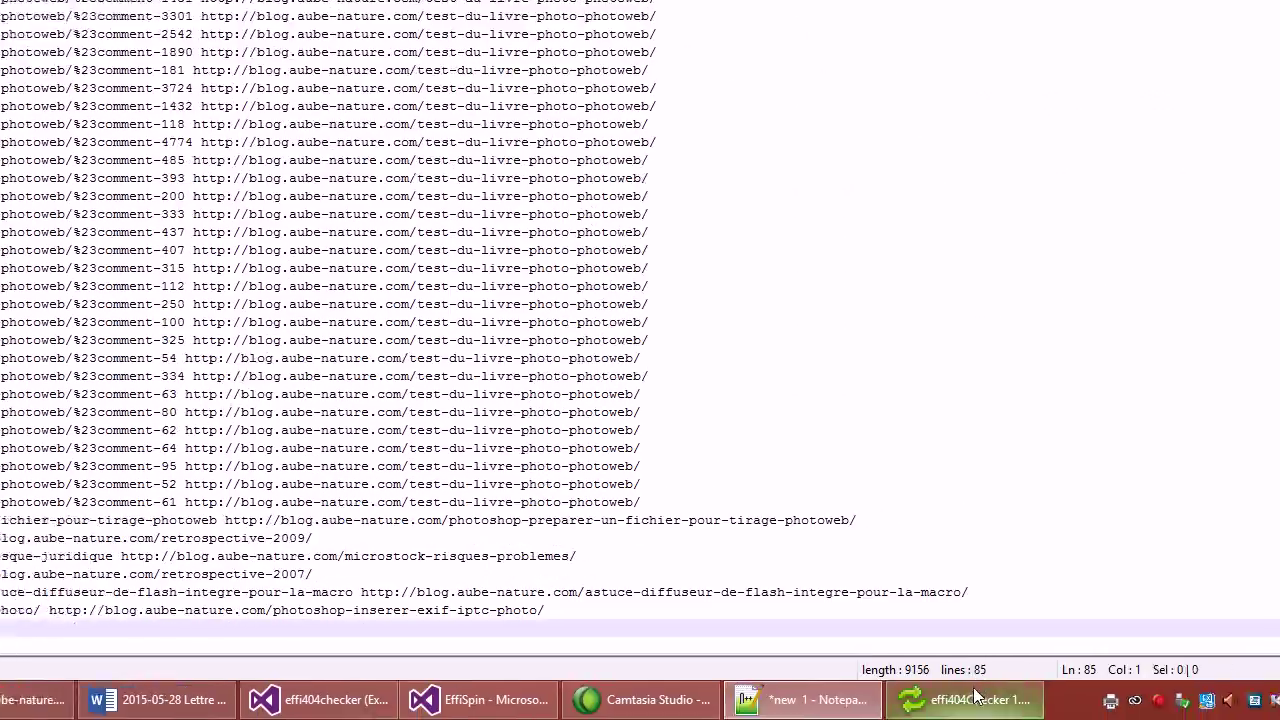
click(980, 694)
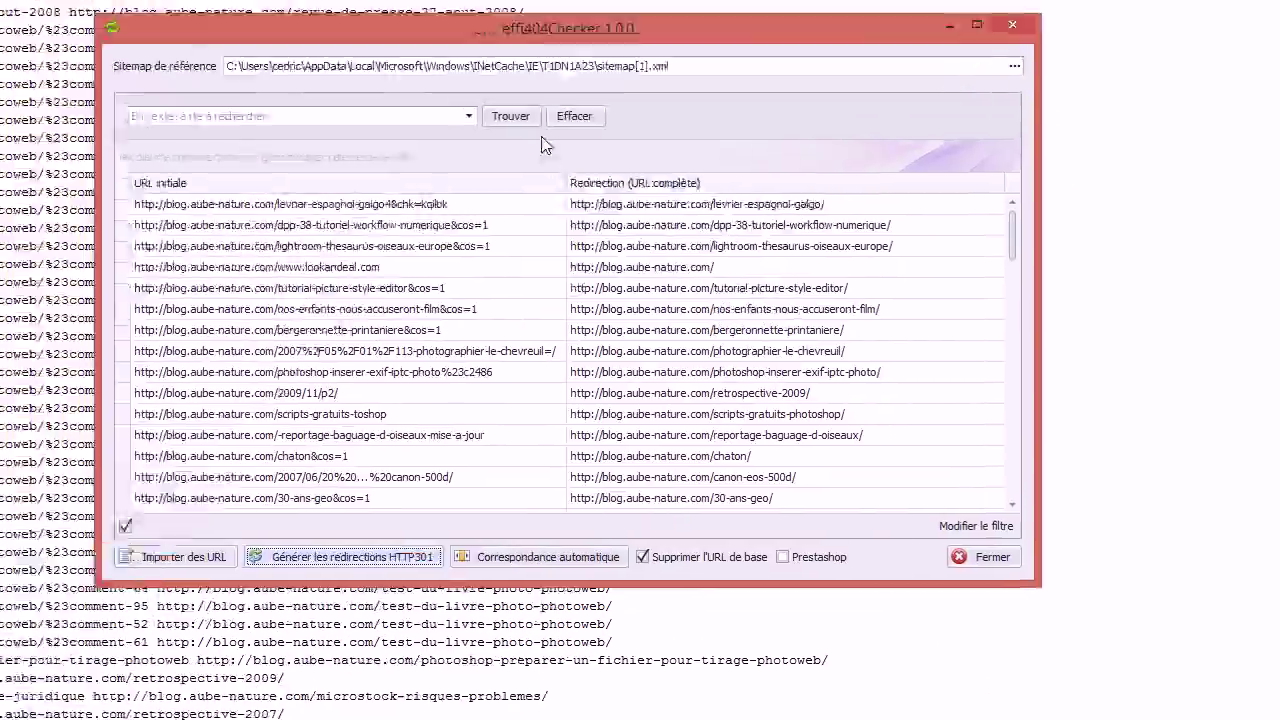